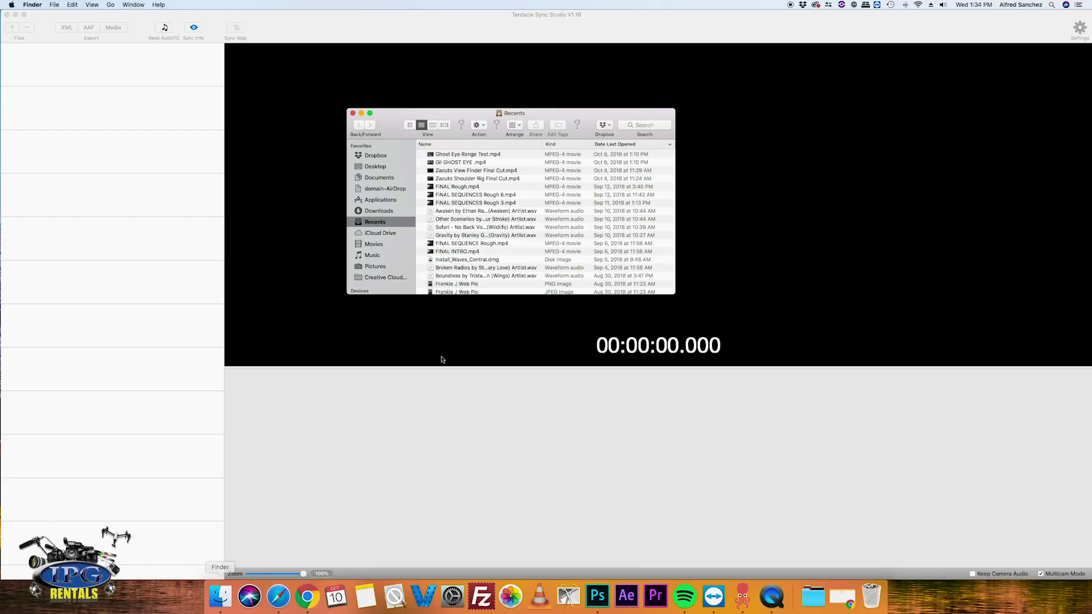
Step: In Finder, open the Rocket 3 drive from the Web / Graphics Drive
{"action": "left_click_drag", "start_coordinate": [405, 124], "coordinate": [547, 150]}
{"action": "scroll", "coordinate": [504, 248], "scroll_direction": "down", "scroll_amount": 5}
{"action": "scroll", "coordinate": [504, 248], "scroll_direction": "up", "scroll_amount": 5}
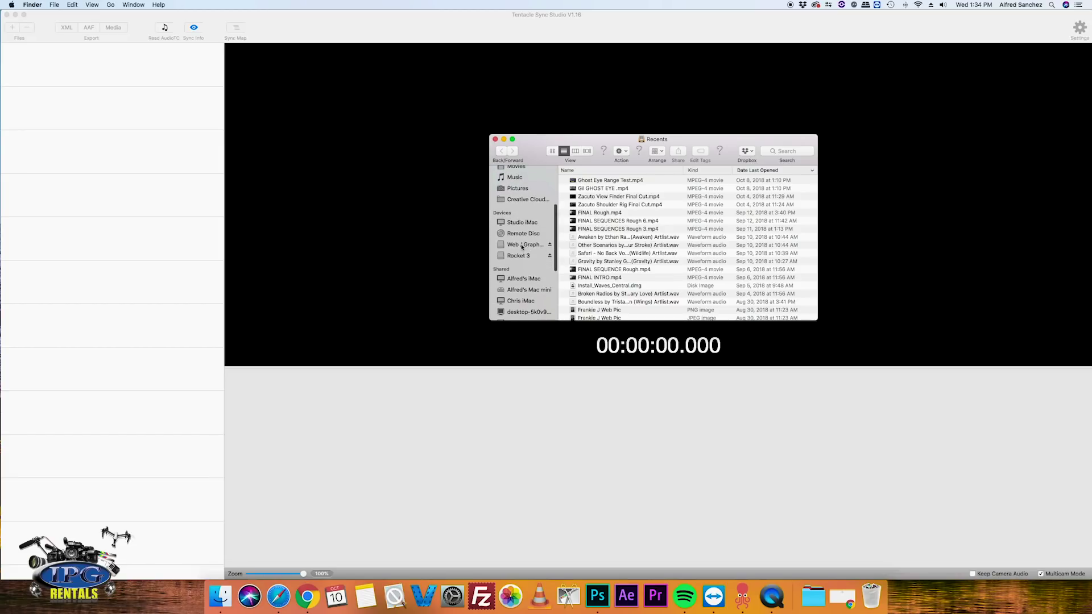
{"action": "left_click", "coordinate": [526, 246]}
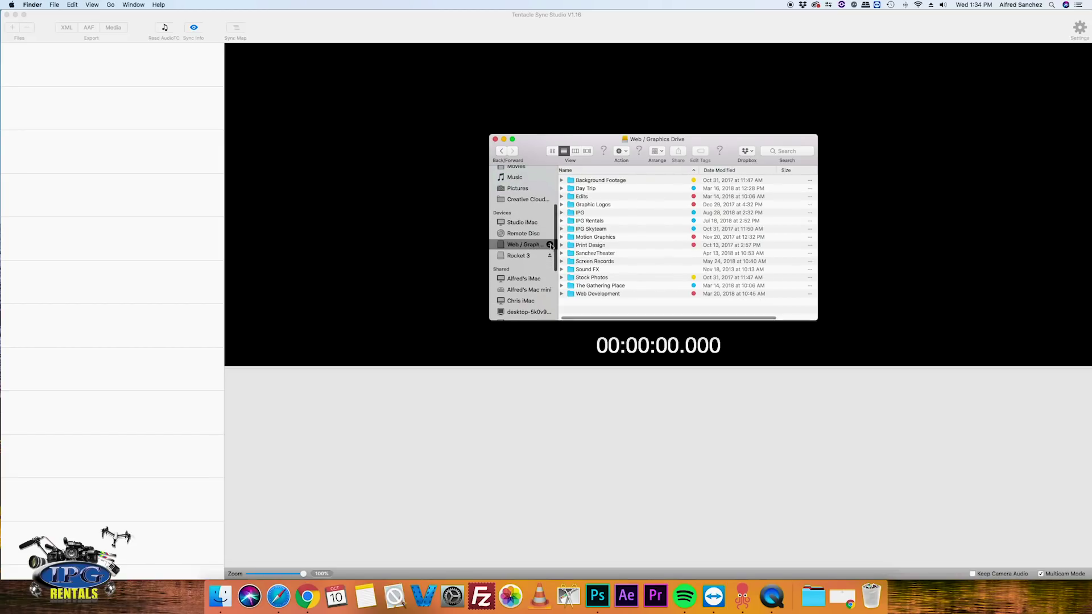
{"action": "left_click", "coordinate": [518, 255]}
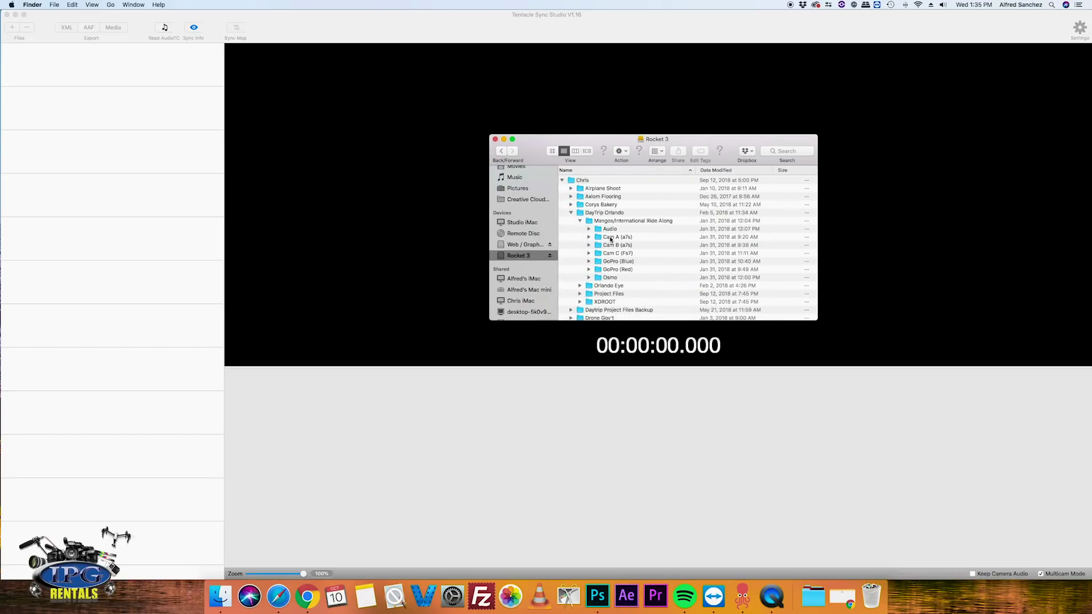
{"action": "scroll", "coordinate": [611, 239], "scroll_direction": "down", "scroll_amount": 2}
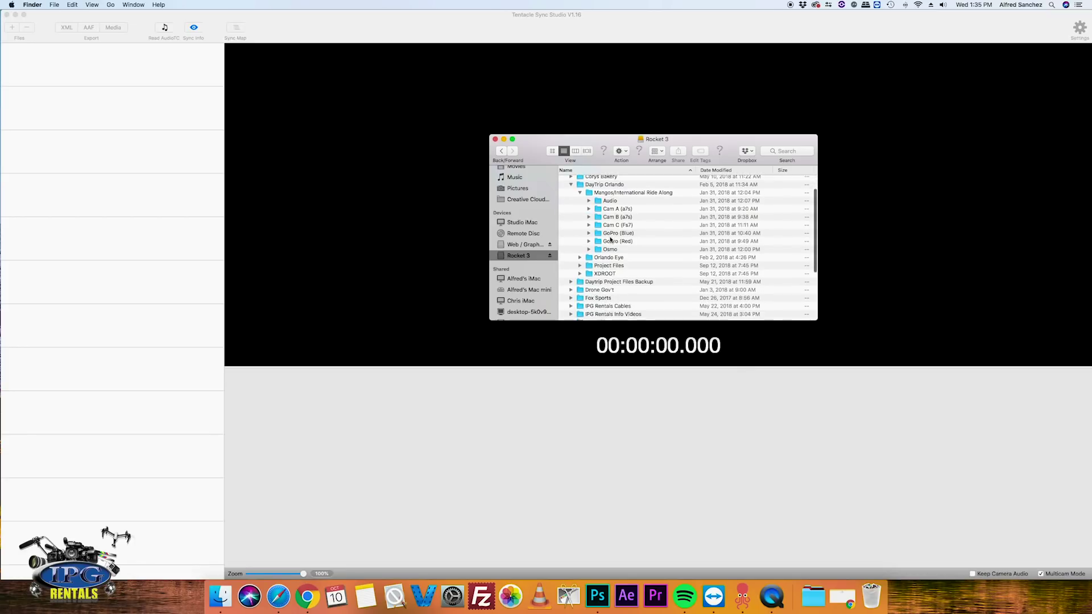
Step: Select the Audio through Cam C folders and drag them into Tentacle Sync's clip list
{"action": "left_click", "coordinate": [608, 199]}
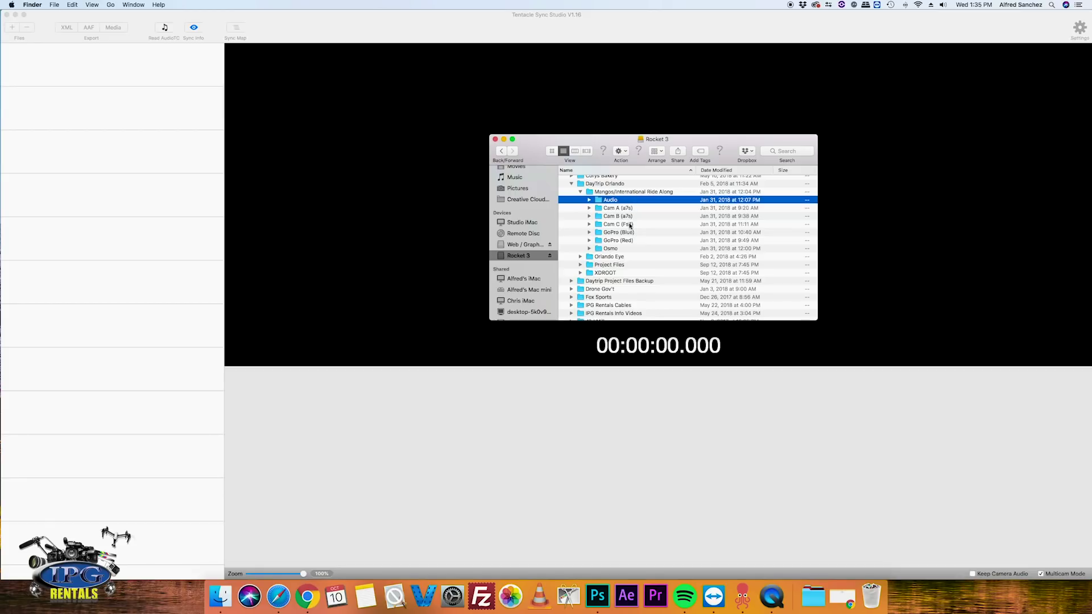
{"action": "left_click", "coordinate": [628, 225], "text": "shift"}
{"action": "left_click_drag", "start_coordinate": [608, 212], "coordinate": [142, 156]}
{"action": "left_click", "coordinate": [495, 139]}
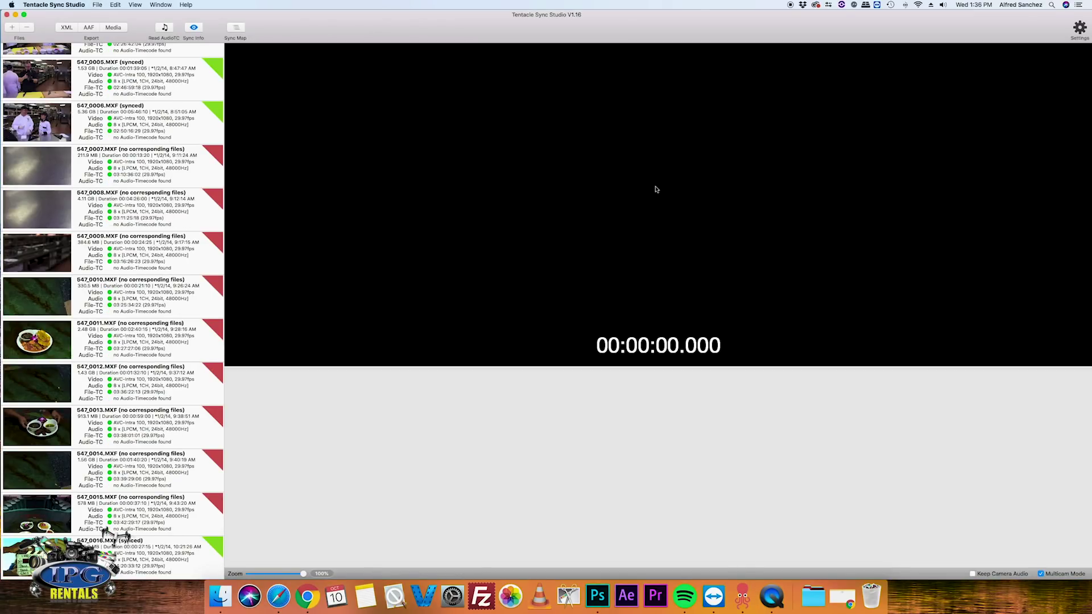
Step: Scroll through the analyzed MP4 and MXF clips to review which are synced and which are unmatched
{"action": "scroll", "coordinate": [198, 277], "scroll_direction": "up", "scroll_amount": 5}
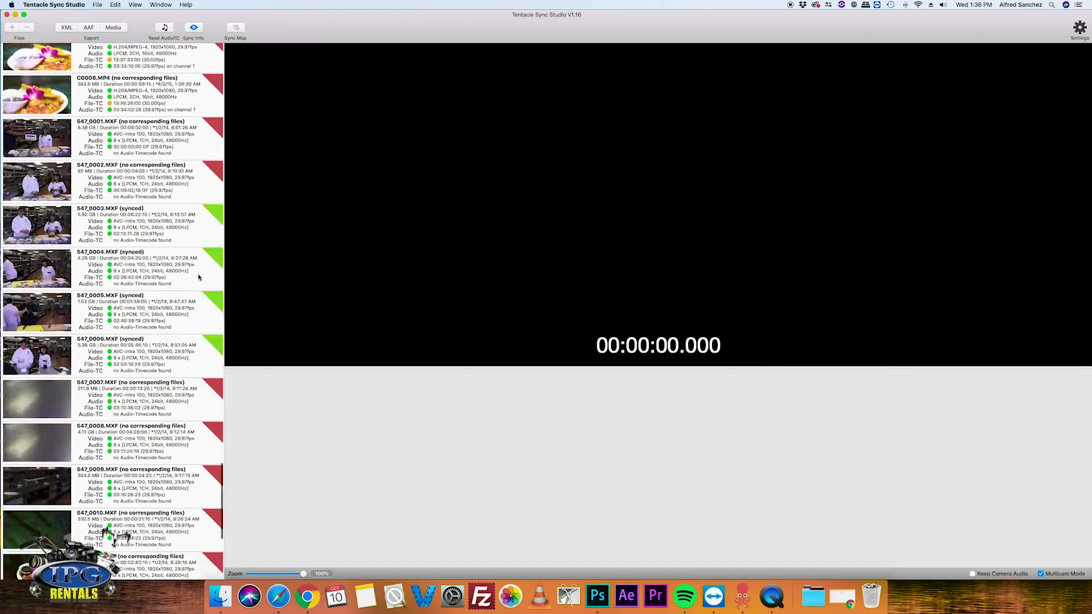
{"action": "scroll", "coordinate": [198, 277], "scroll_direction": "up", "scroll_amount": 20}
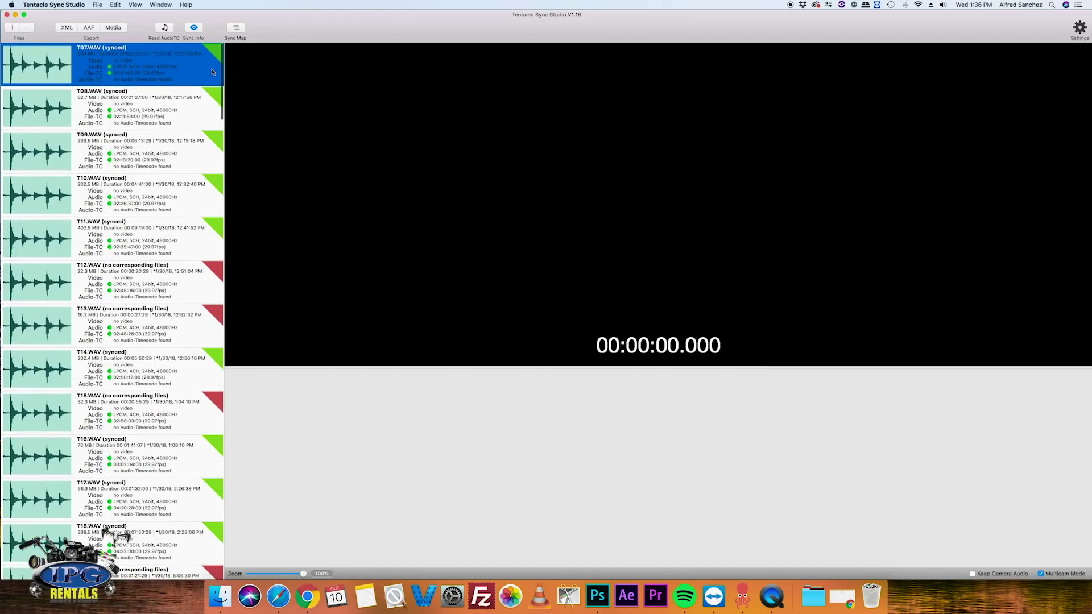
{"action": "scroll", "coordinate": [173, 268], "scroll_direction": "down", "scroll_amount": 3}
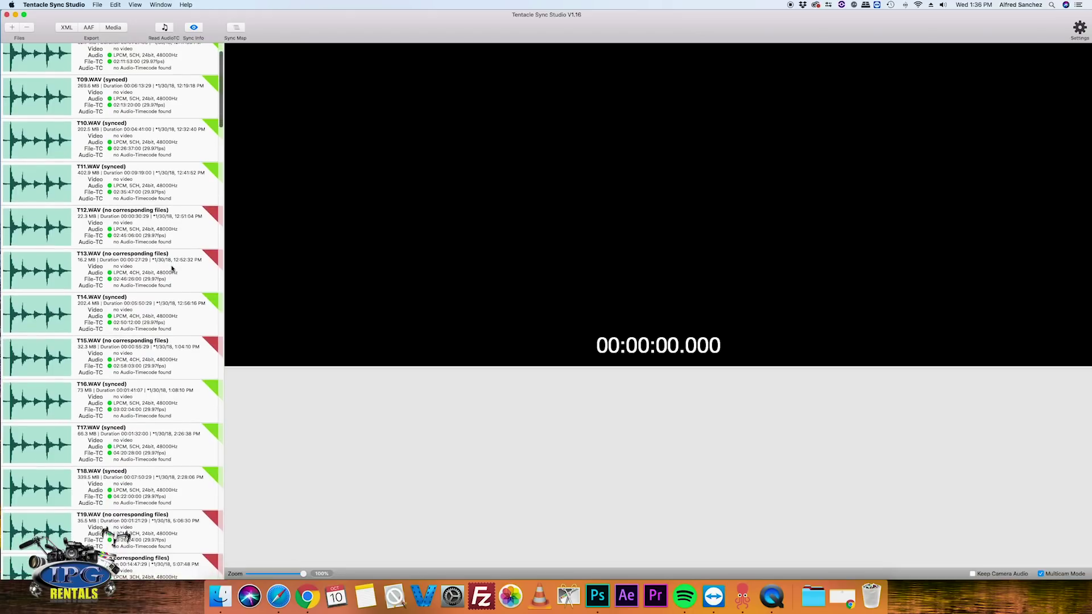
{"action": "scroll", "coordinate": [172, 269], "scroll_direction": "up", "scroll_amount": 3}
{"action": "scroll", "coordinate": [172, 269], "scroll_direction": "down", "scroll_amount": 15}
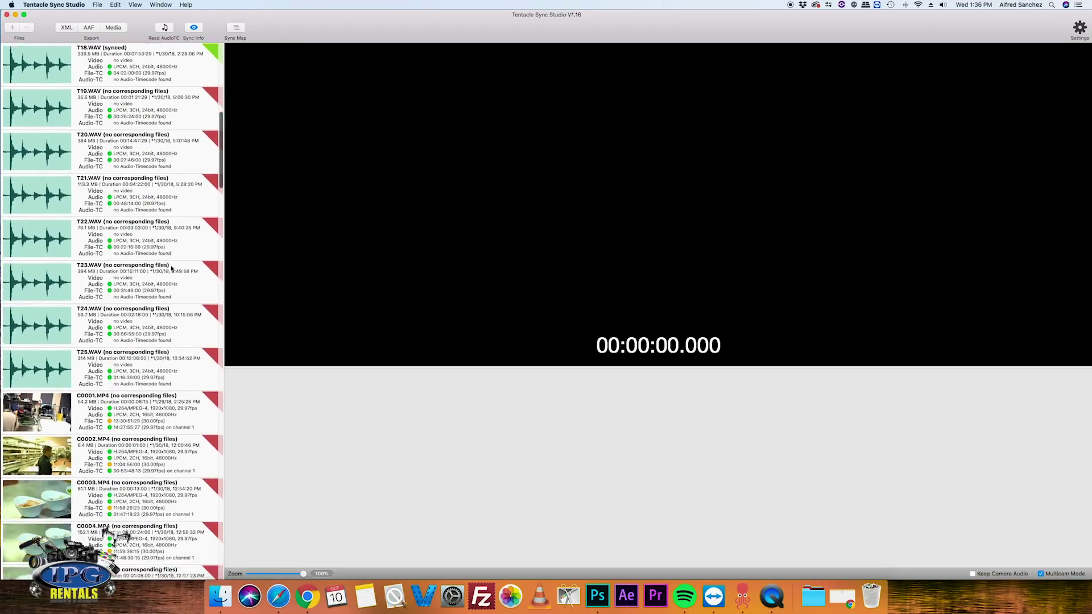
{"action": "scroll", "coordinate": [172, 268], "scroll_direction": "down", "scroll_amount": 20}
{"action": "scroll", "coordinate": [172, 268], "scroll_direction": "up", "scroll_amount": 1}
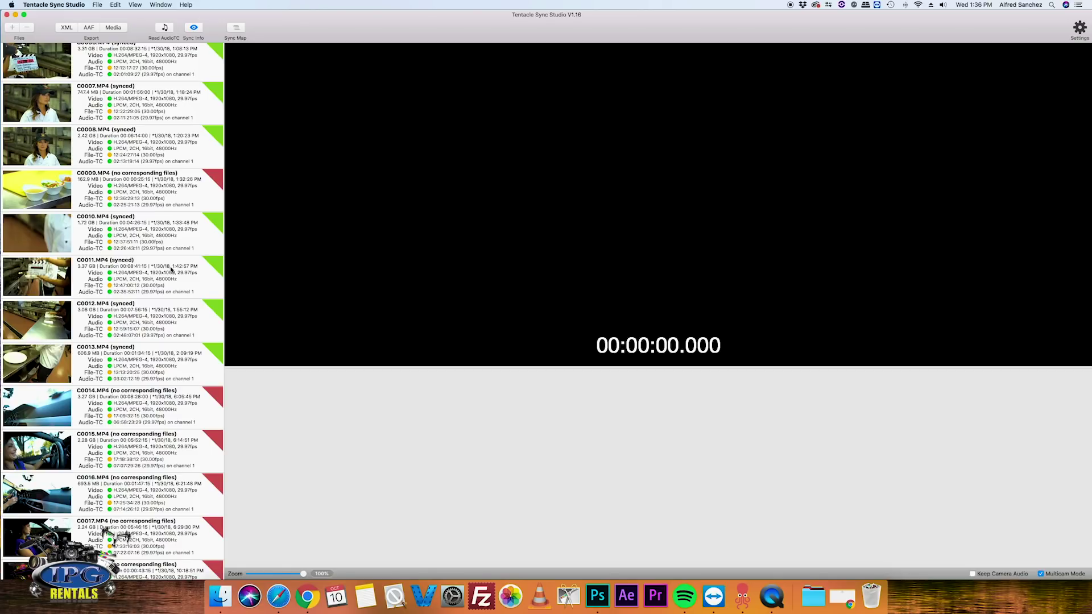
{"action": "scroll", "coordinate": [172, 270], "scroll_direction": "down", "scroll_amount": 5}
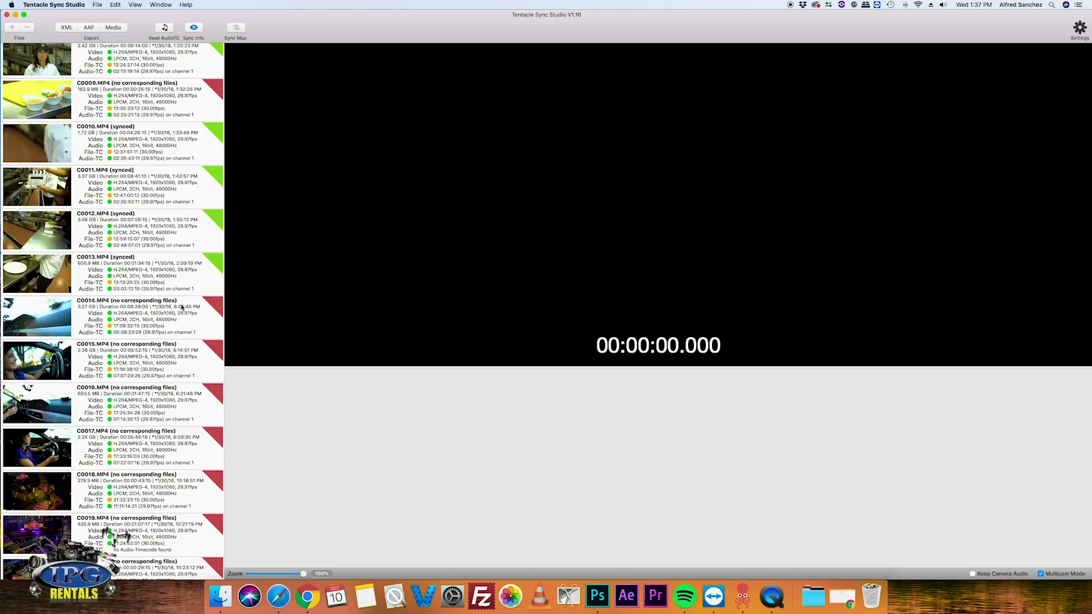
{"action": "scroll", "coordinate": [154, 306], "scroll_direction": "down", "scroll_amount": 15}
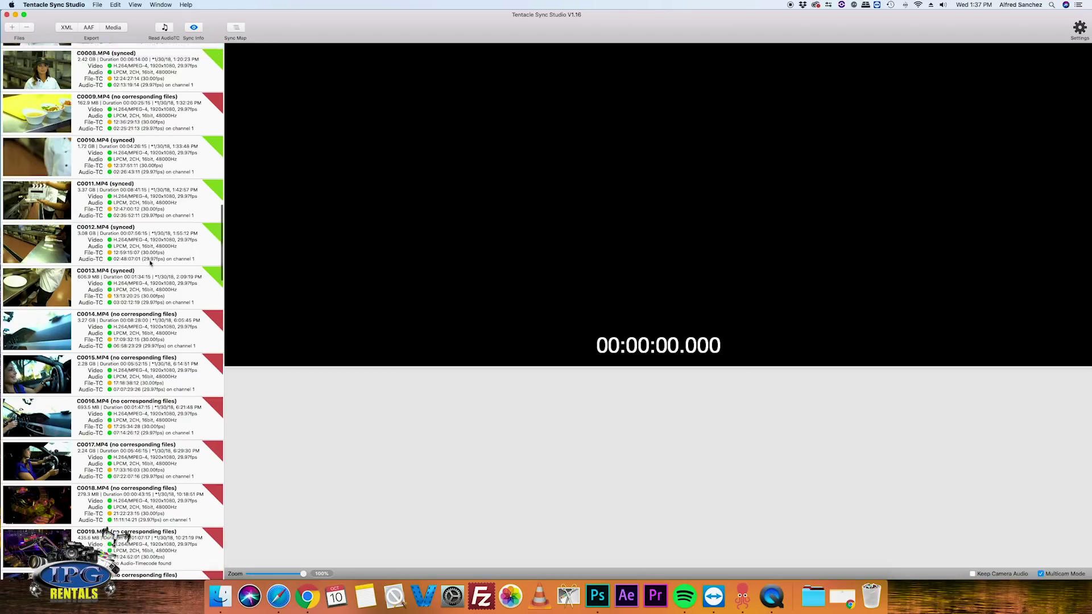
{"action": "scroll", "coordinate": [153, 254], "scroll_direction": "up", "scroll_amount": 15}
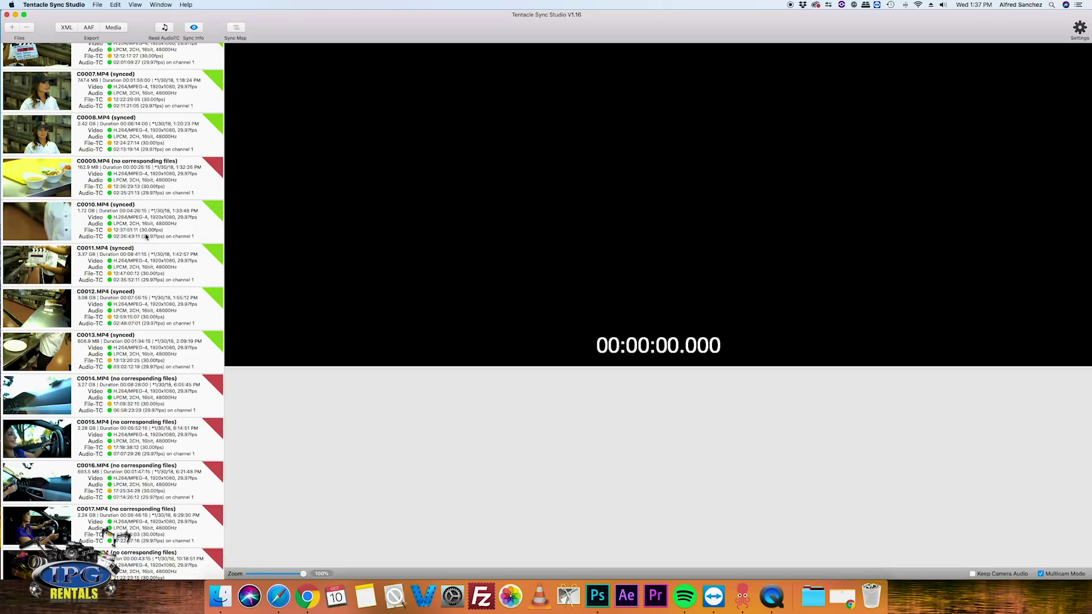
{"action": "scroll", "coordinate": [146, 236], "scroll_direction": "down", "scroll_amount": 15}
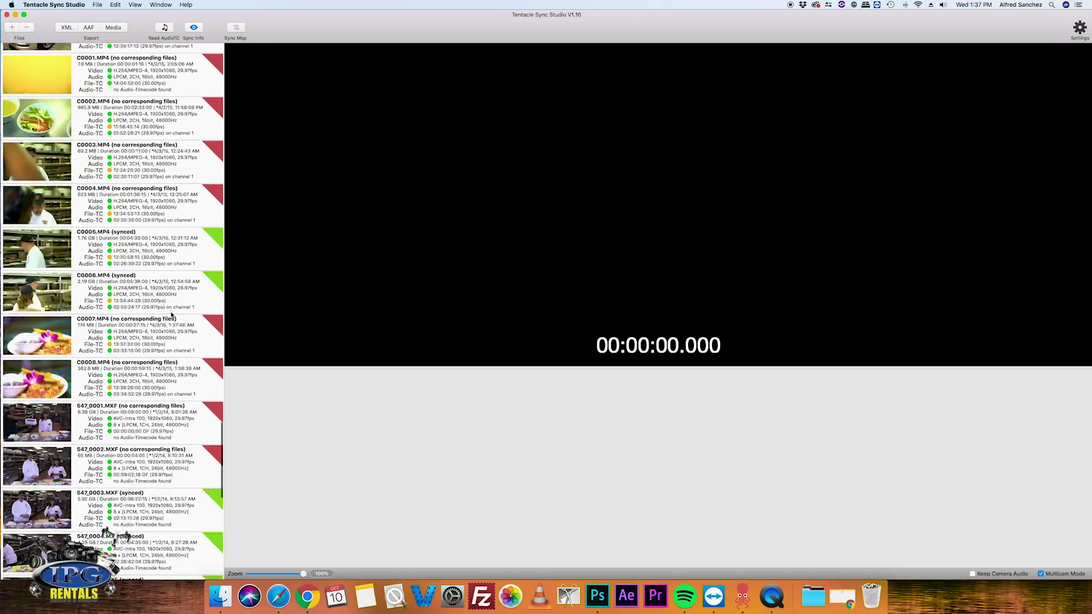
Step: Delete the unsynced MXF clips 547_0007–547_0015 and the range C0007.MP4 to 547_0002.MXF
{"action": "left_click", "coordinate": [163, 472]}
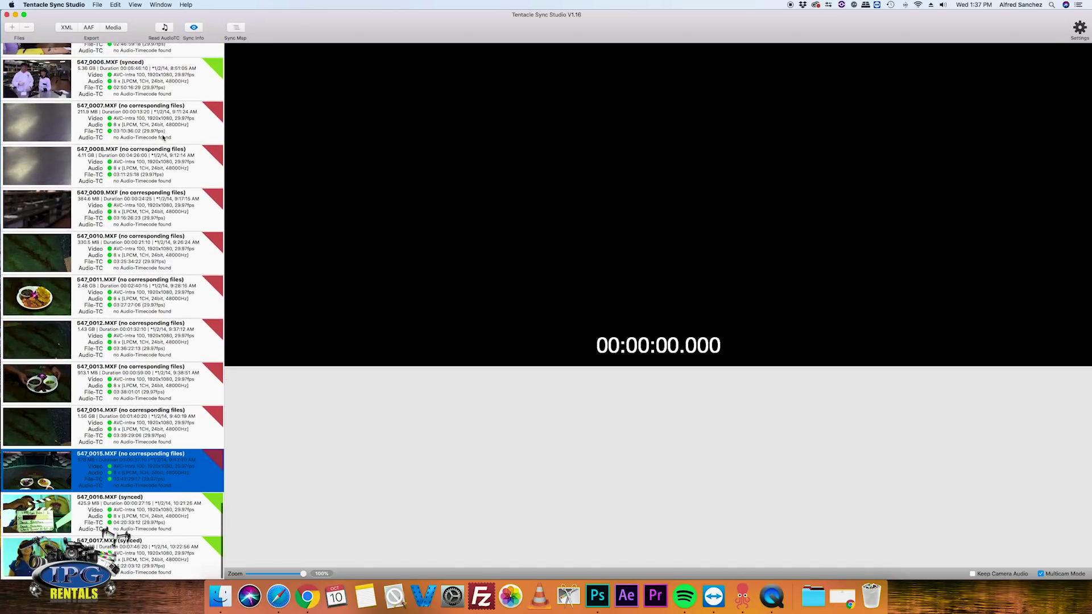
{"action": "left_click", "coordinate": [163, 137], "text": "shift"}
{"action": "key", "text": "BackSpace"}
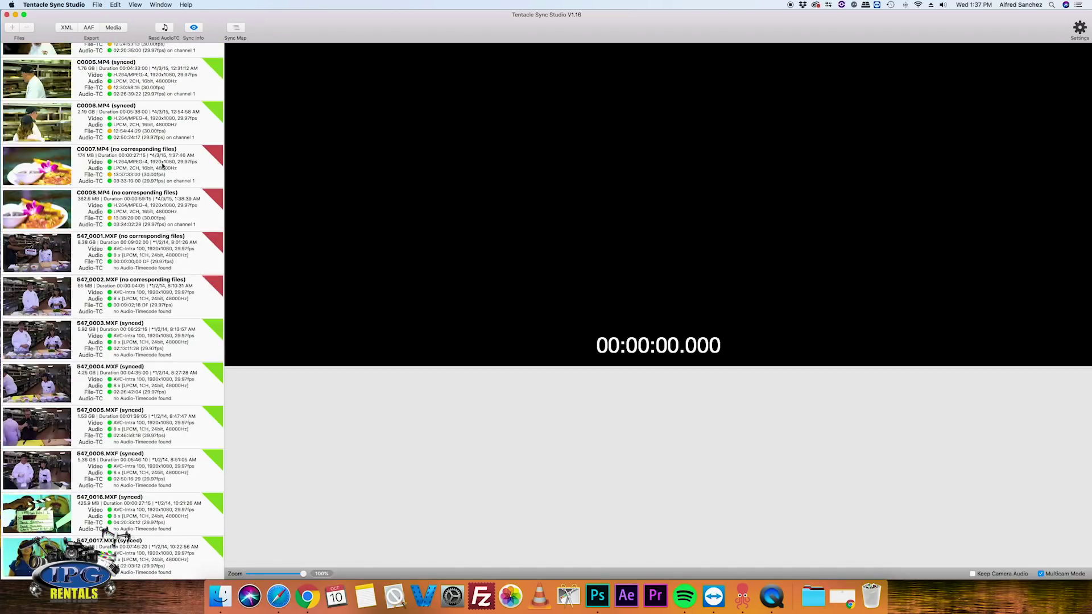
{"action": "left_click", "coordinate": [166, 270]}
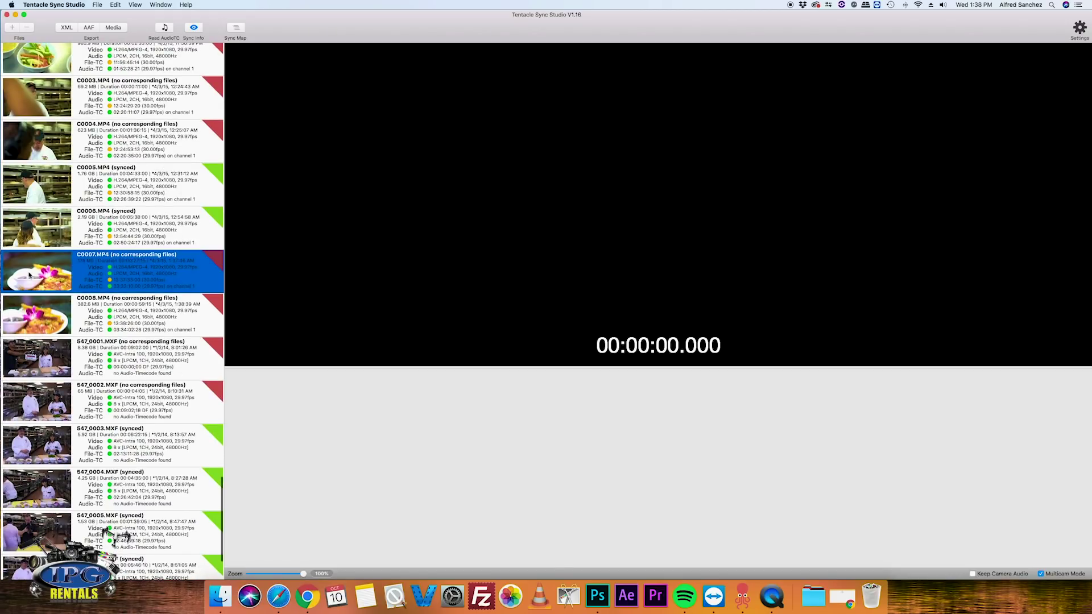
{"action": "left_click", "coordinate": [182, 400], "text": "shift"}
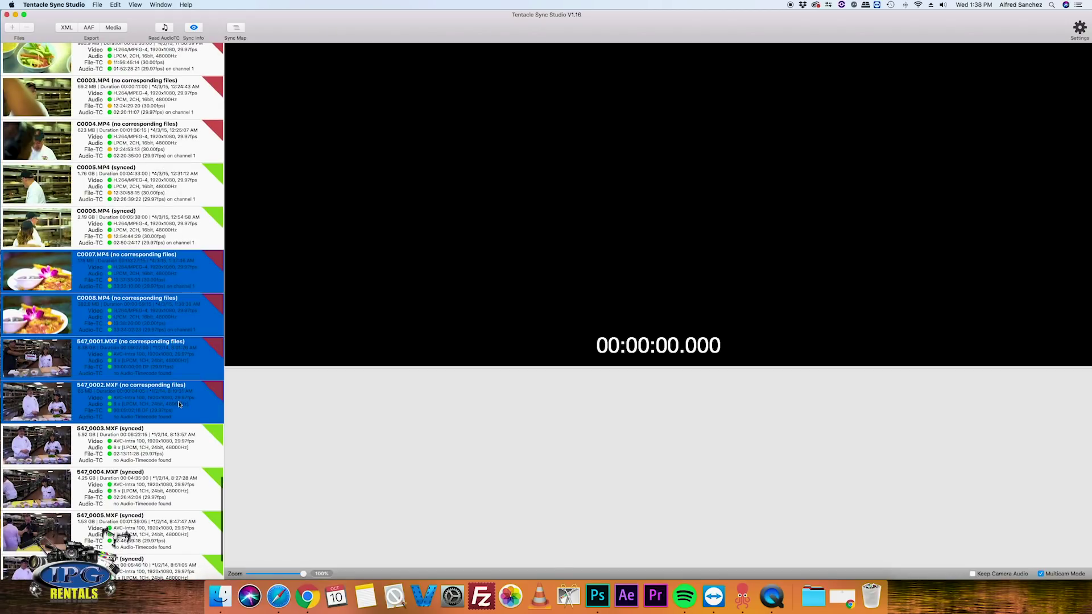
{"action": "key", "text": "BackSpace"}
Step: Remove the unsynced MP4 clips from C0014 onward and the unsynced C0009.MP4 clip
{"action": "scroll", "coordinate": [172, 376], "scroll_direction": "up", "scroll_amount": 2}
{"action": "left_click", "coordinate": [169, 289]}
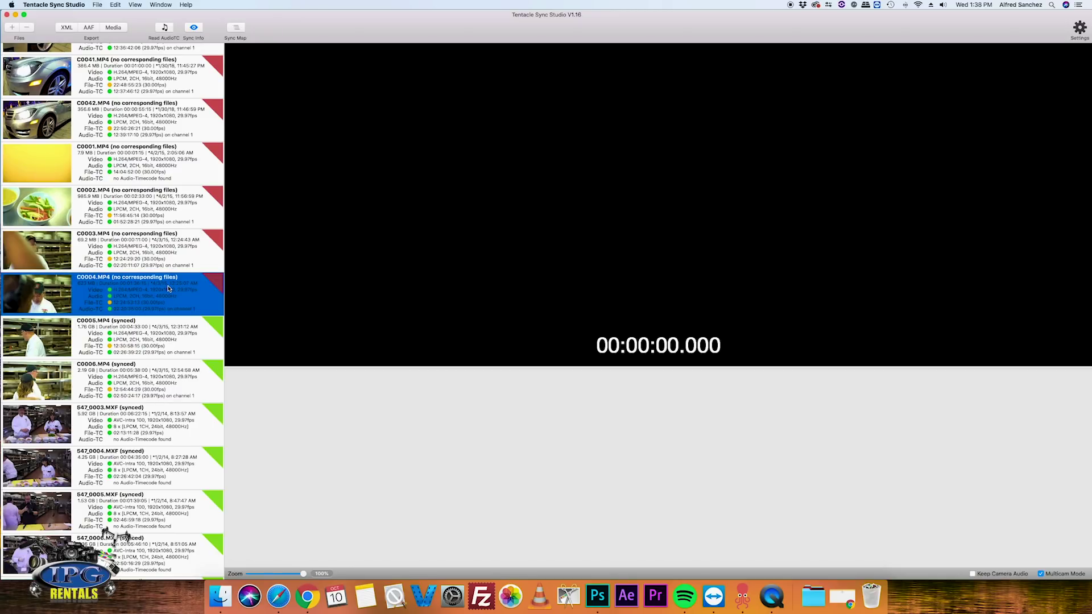
{"action": "scroll", "coordinate": [169, 288], "scroll_direction": "up", "scroll_amount": 10}
{"action": "scroll", "coordinate": [169, 289], "scroll_direction": "up", "scroll_amount": 12}
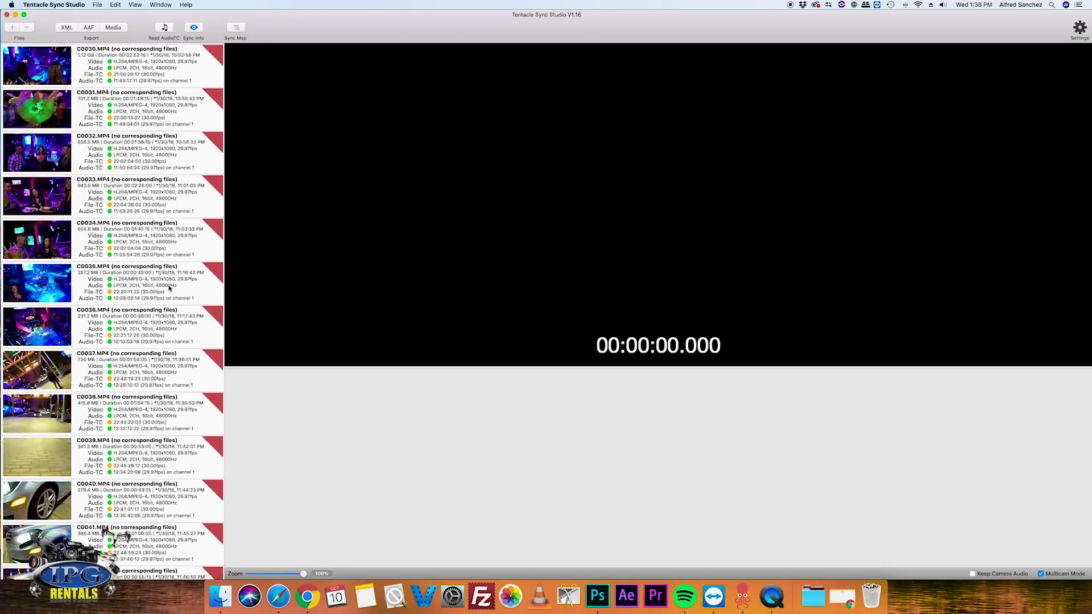
{"action": "scroll", "coordinate": [169, 288], "scroll_direction": "up", "scroll_amount": 12}
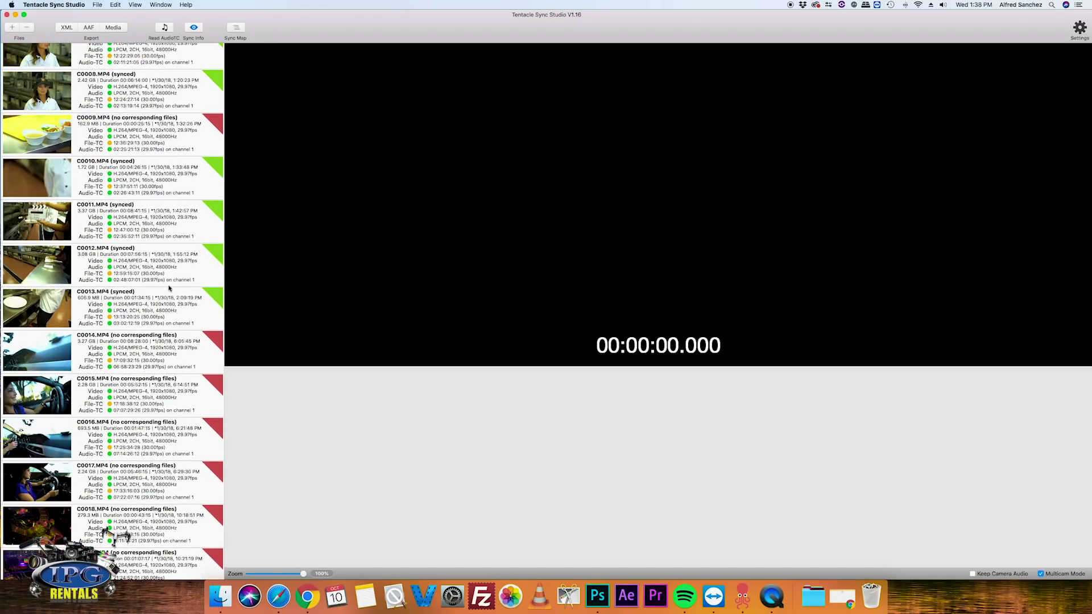
{"action": "left_click", "coordinate": [197, 352], "text": "shift"}
{"action": "key", "text": "super+BackSpace"}
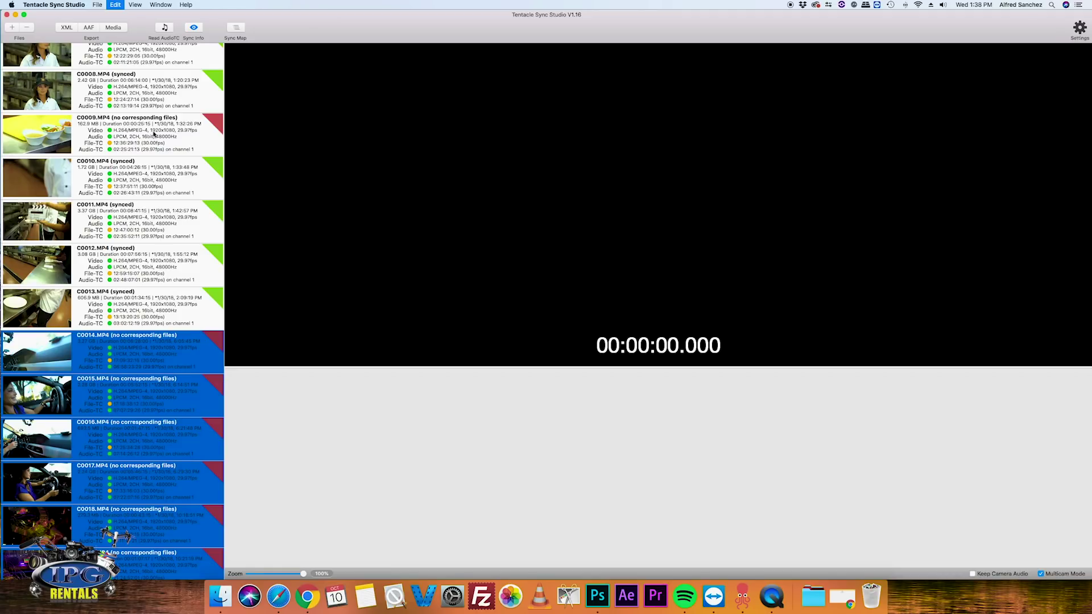
{"action": "left_click", "coordinate": [146, 133]}
{"action": "key", "text": "super+BackSpace"}
Step: Remove the remaining unsynced clips, including C0005 and the T12, T13 and T15 WAV files
{"action": "scroll", "coordinate": [142, 143], "scroll_direction": "up", "scroll_amount": 10}
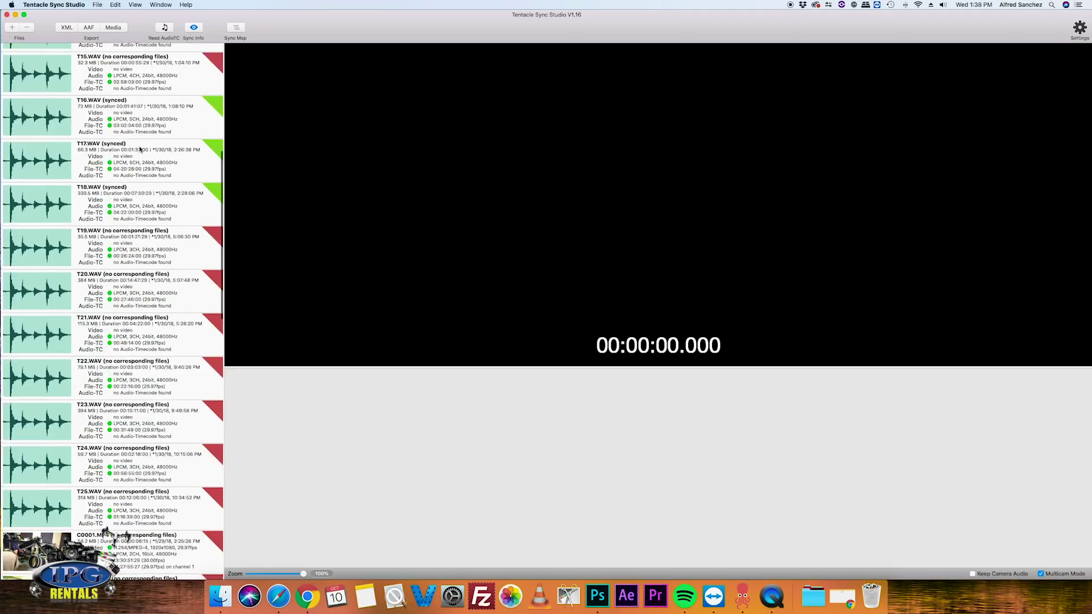
{"action": "scroll", "coordinate": [140, 150], "scroll_direction": "down", "scroll_amount": 3}
{"action": "left_click", "coordinate": [165, 318]}
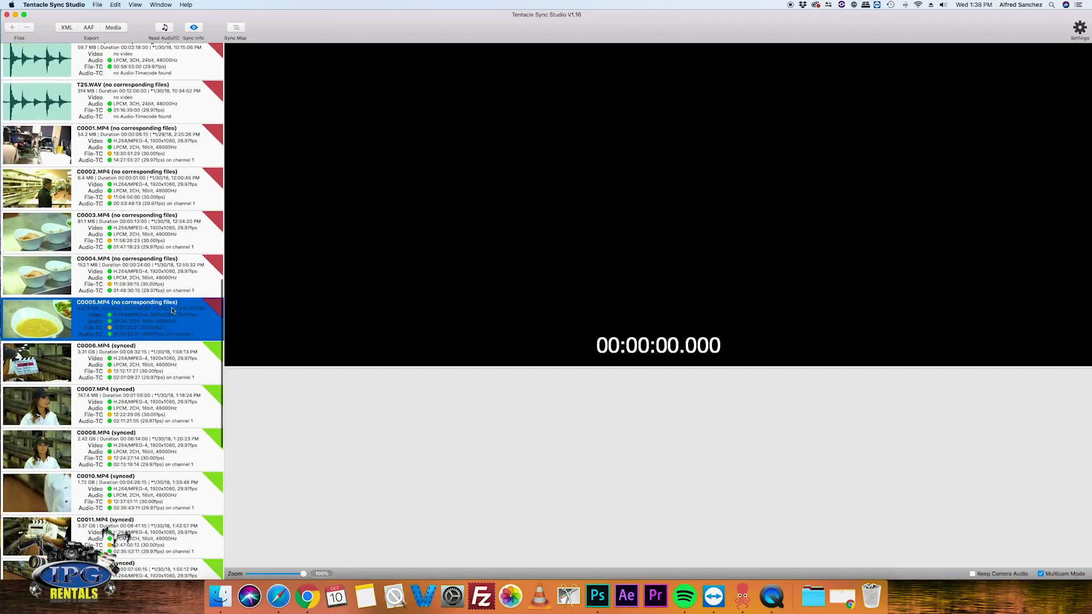
{"action": "scroll", "coordinate": [175, 256], "scroll_direction": "up", "scroll_amount": 10}
{"action": "key", "text": "super+BackSpace"}
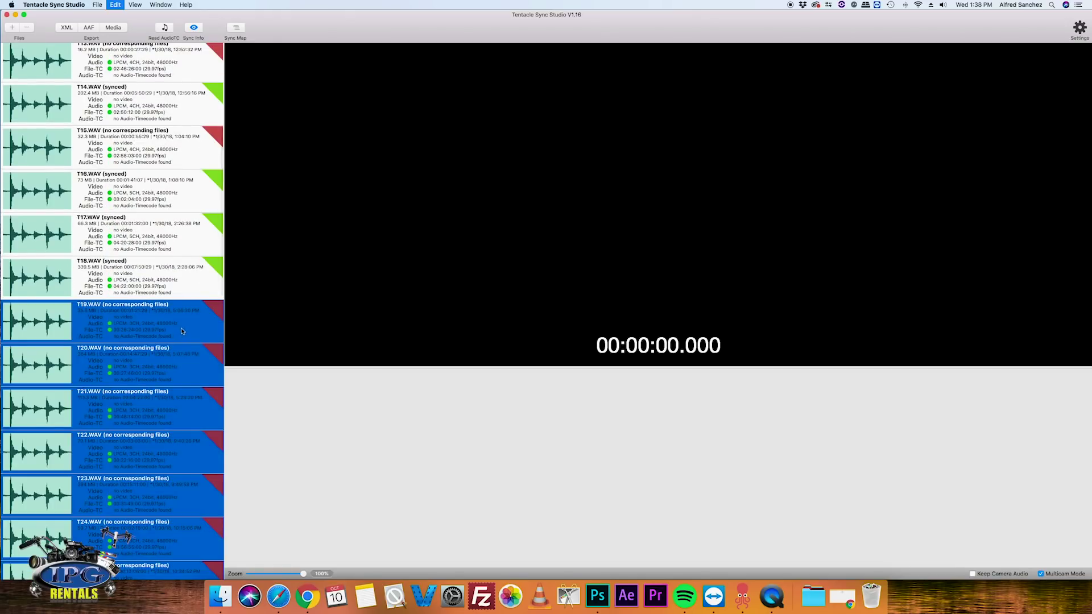
{"action": "key", "text": "super+BackSpace"}
{"action": "scroll", "coordinate": [159, 143], "scroll_direction": "up", "scroll_amount": 3}
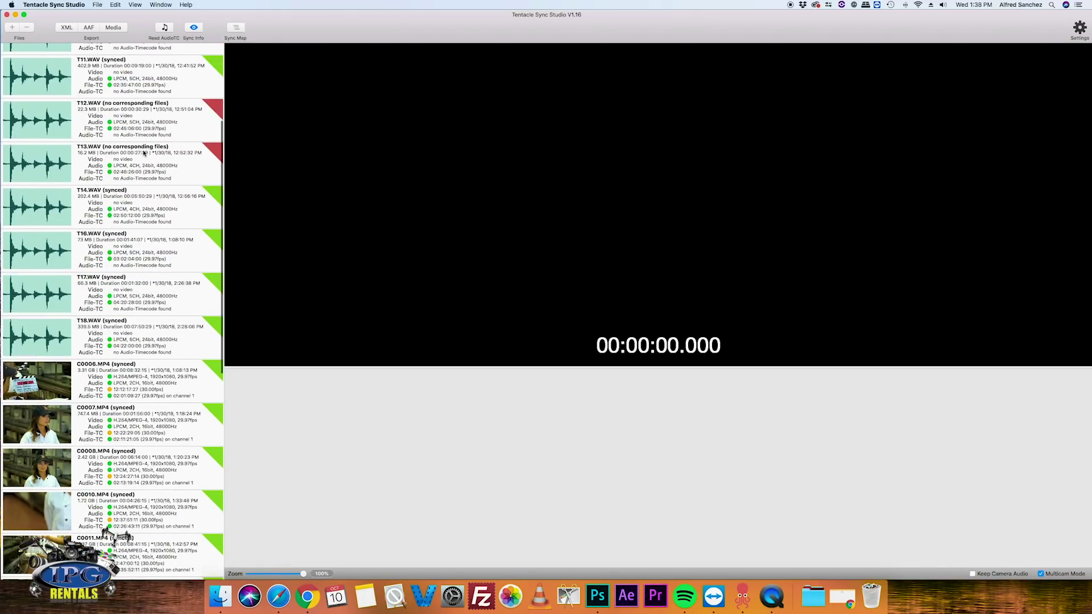
{"action": "key", "text": "super+BackSpace"}
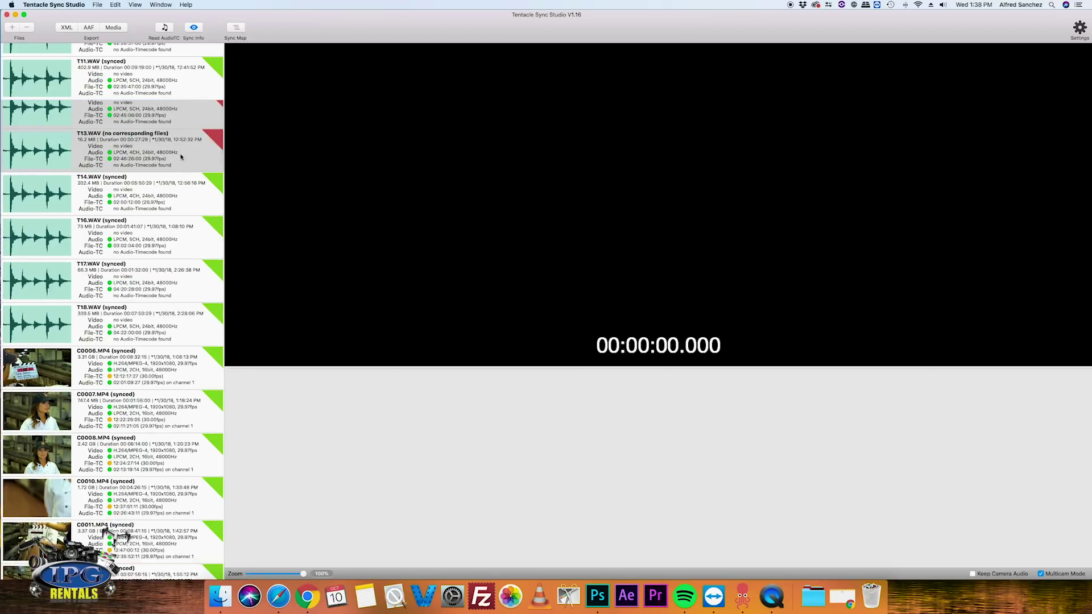
{"action": "scroll", "coordinate": [180, 159], "scroll_direction": "down", "scroll_amount": 10}
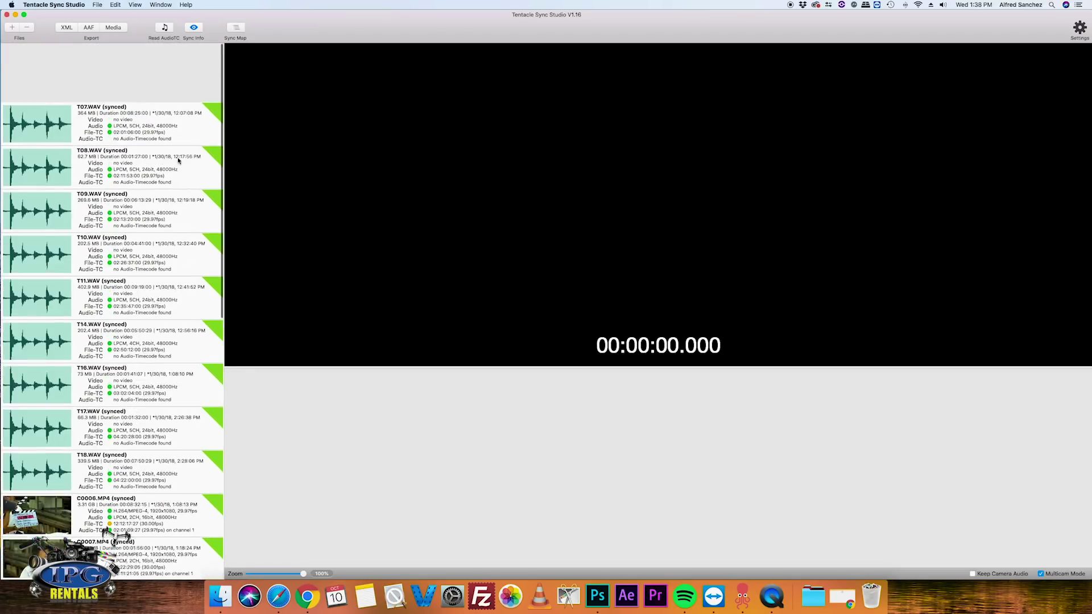
{"action": "scroll", "coordinate": [178, 161], "scroll_direction": "down", "scroll_amount": 3}
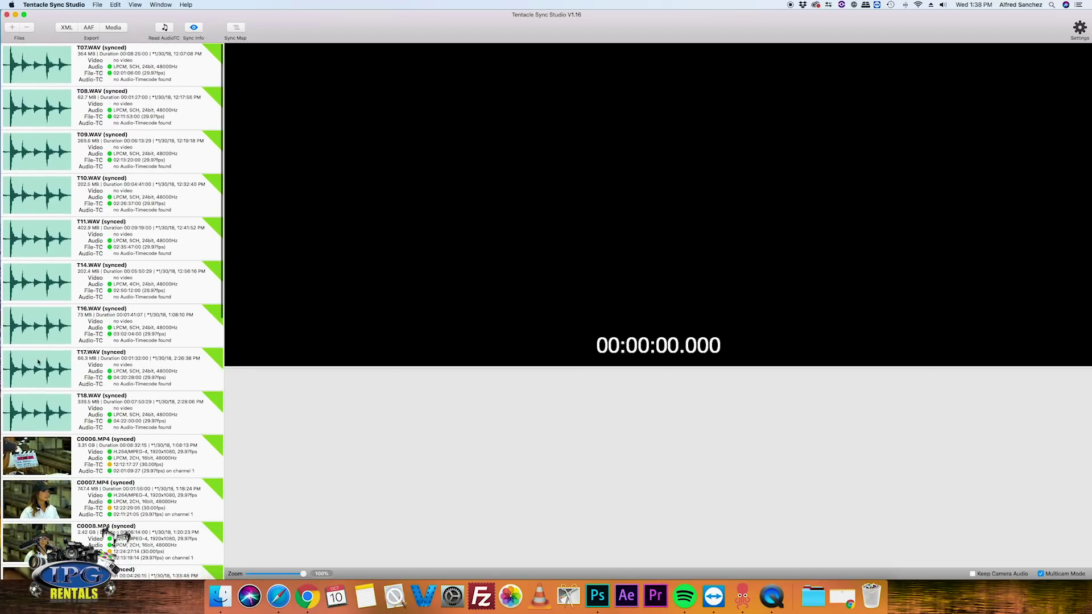
{"action": "scroll", "coordinate": [121, 272], "scroll_direction": "down", "scroll_amount": 15}
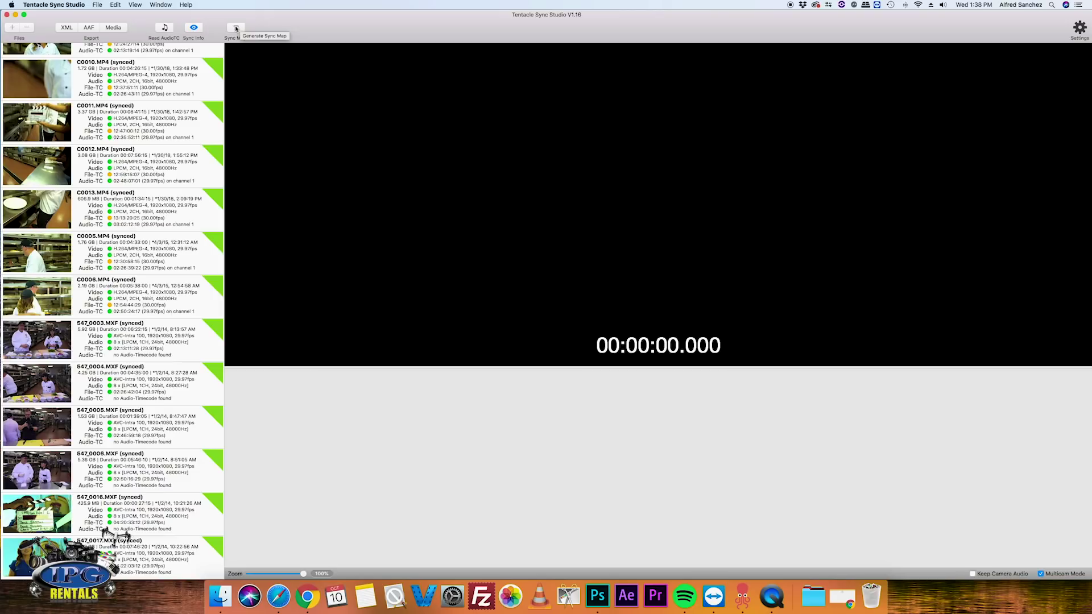
Step: Generate the sync map and preview the V2 camera angle at 02:16:36:06
{"action": "left_click", "coordinate": [236, 28]}
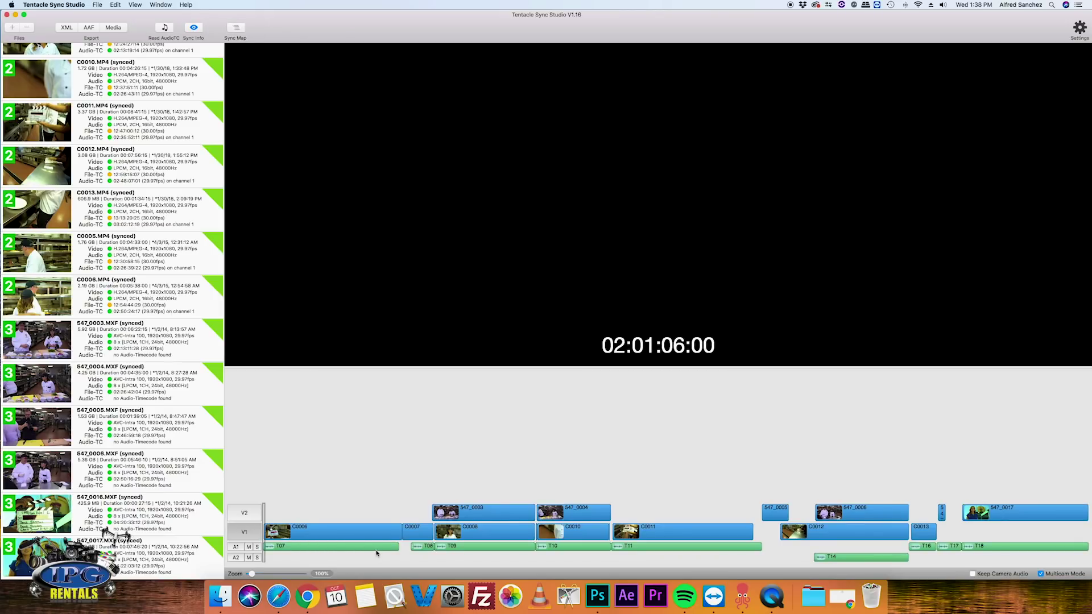
{"action": "left_click_drag", "start_coordinate": [268, 513], "coordinate": [473, 517]}
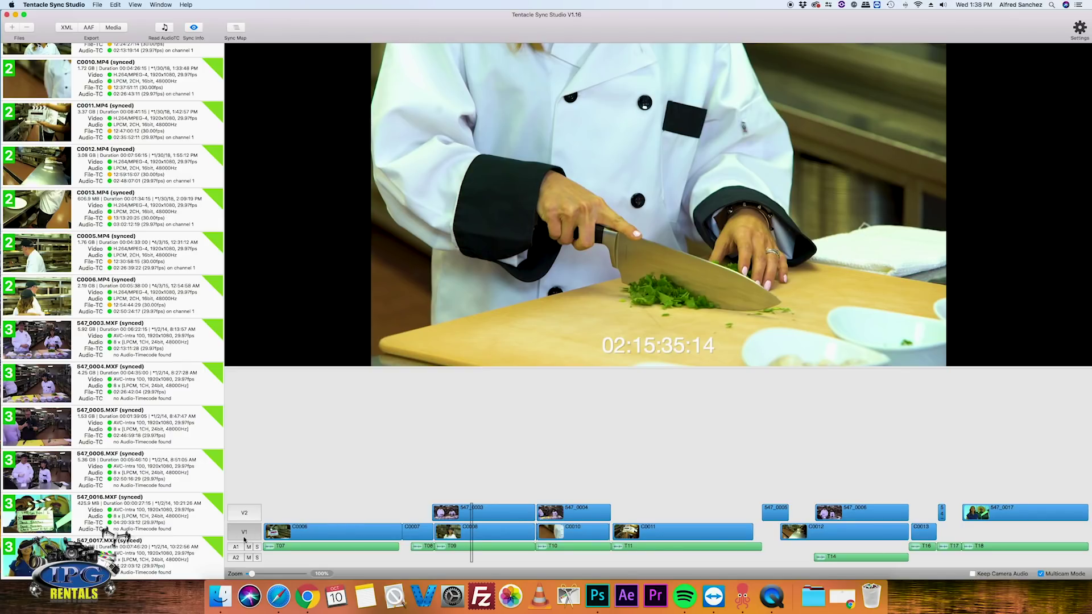
{"action": "left_click", "coordinate": [250, 515]}
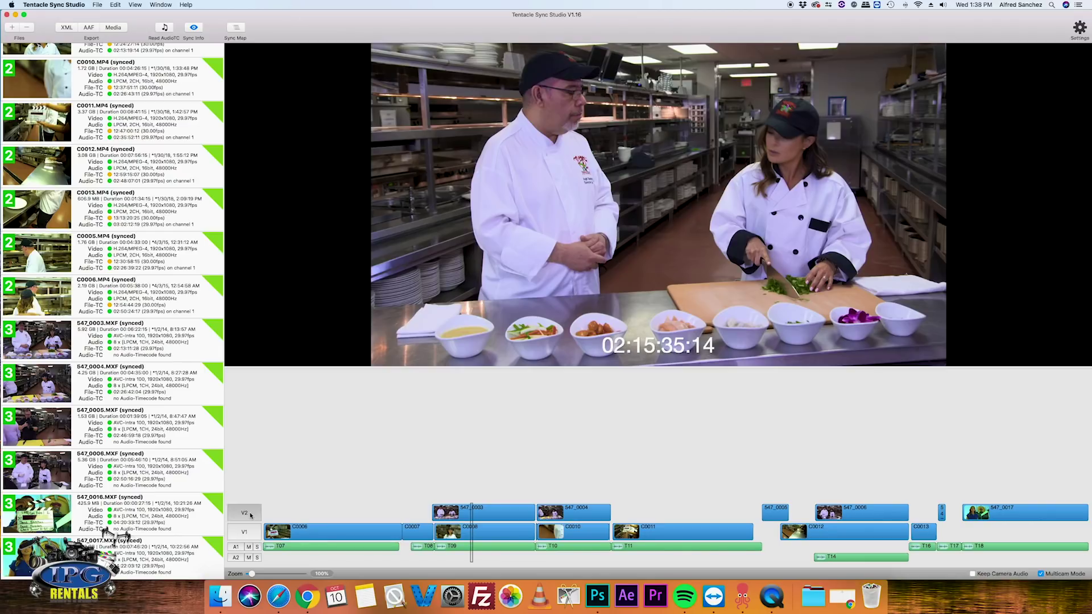
{"action": "left_click", "coordinate": [469, 517]}
{"action": "left_click_drag", "start_coordinate": [468, 517], "coordinate": [487, 518]}
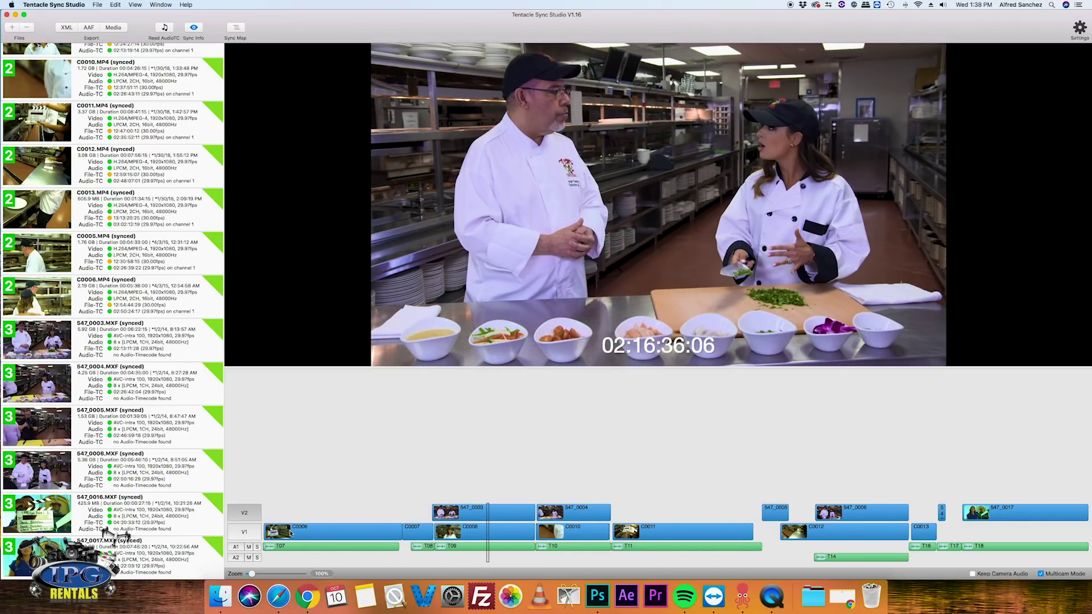
Step: Preview the V1 angle from 02:16:34:14 to around 02:28:49:11, then open the media export options
{"action": "left_click", "coordinate": [247, 533]}
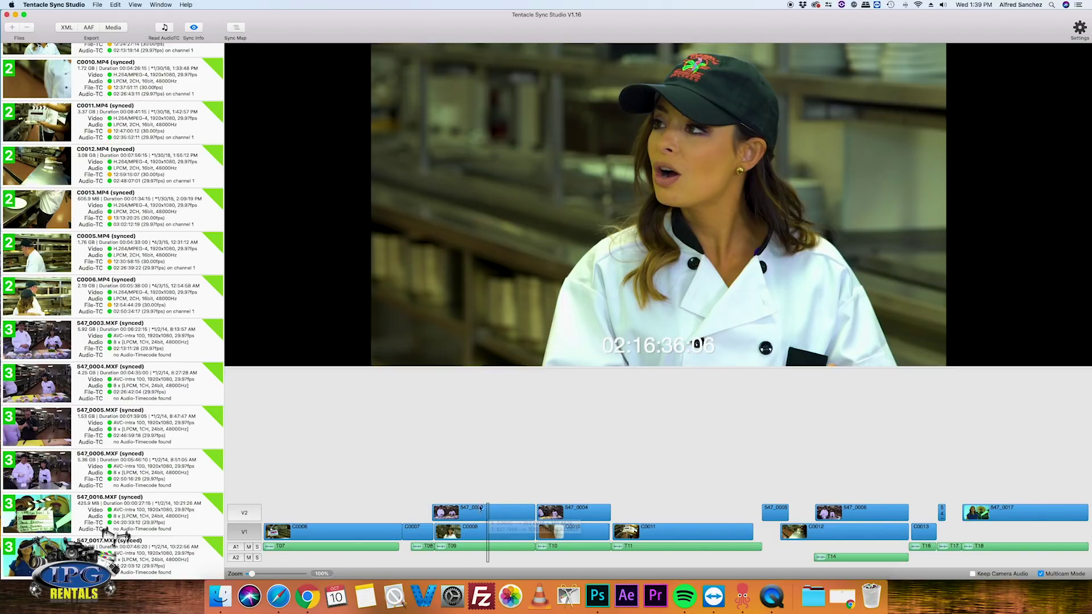
{"action": "left_click", "coordinate": [490, 512]}
{"action": "left_click_drag", "start_coordinate": [490, 512], "coordinate": [581, 500]}
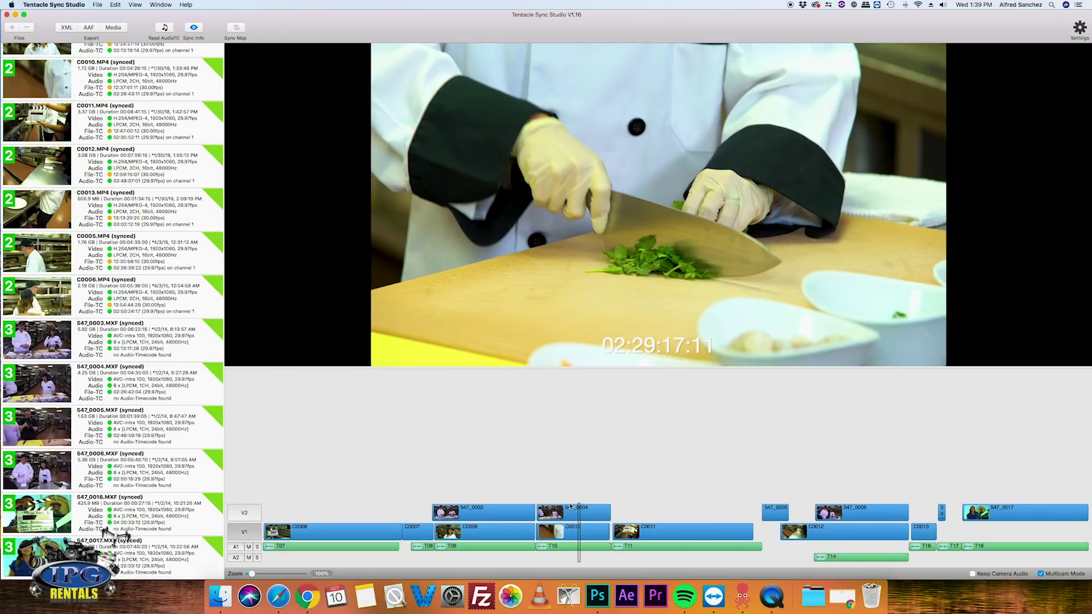
{"action": "mouse_move", "coordinate": [585, 508]}
{"action": "left_mouse_down"}
{"action": "mouse_move", "coordinate": [649, 508]}
{"action": "mouse_move", "coordinate": [566, 511]}
{"action": "left_mouse_up"}
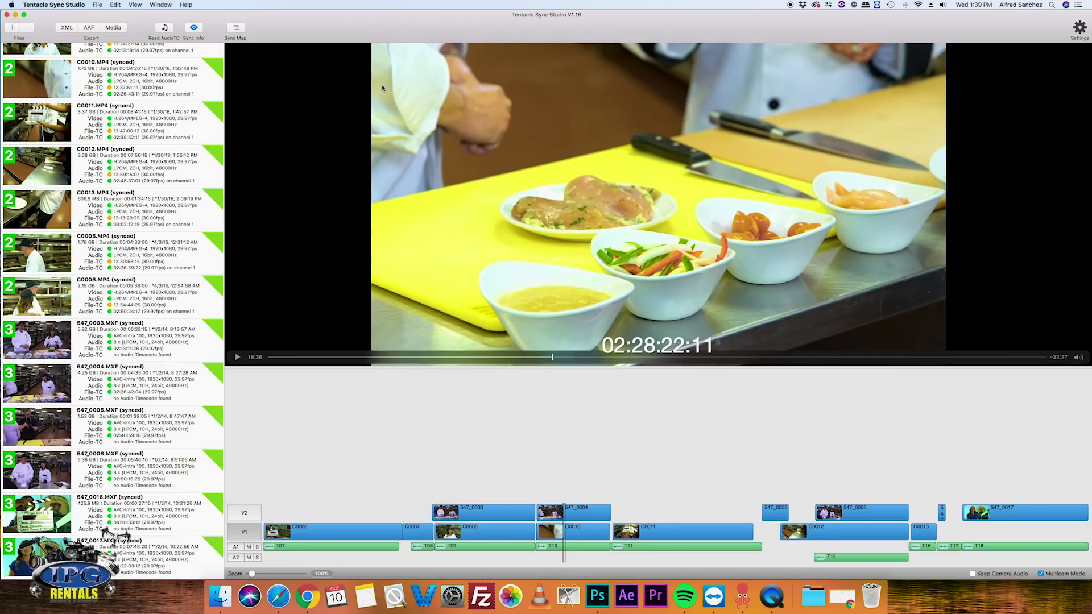
{"action": "left_click", "coordinate": [115, 30]}
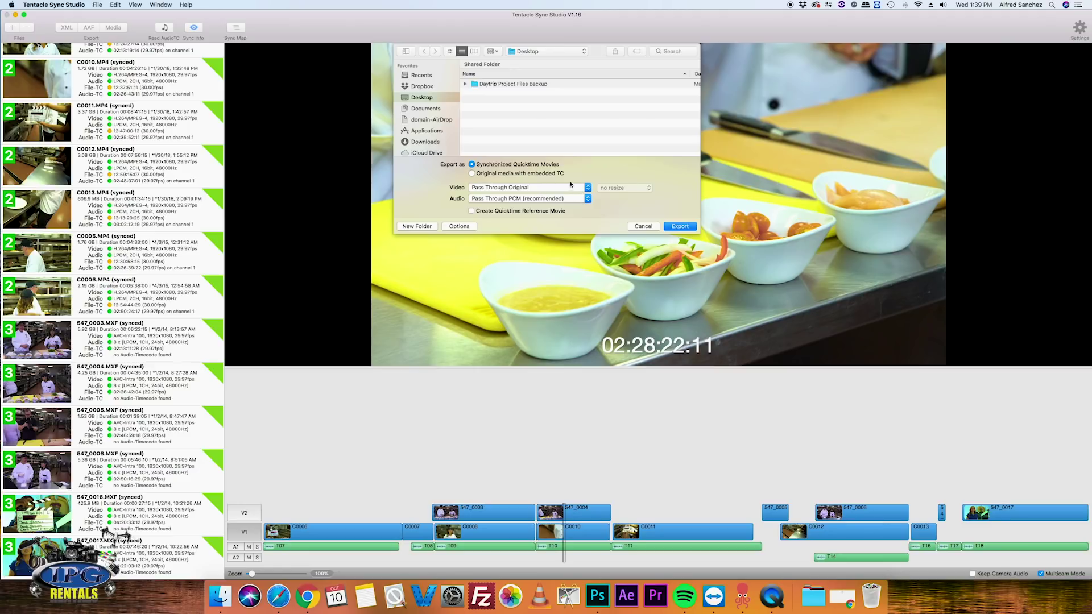
{"action": "left_click", "coordinate": [587, 190]}
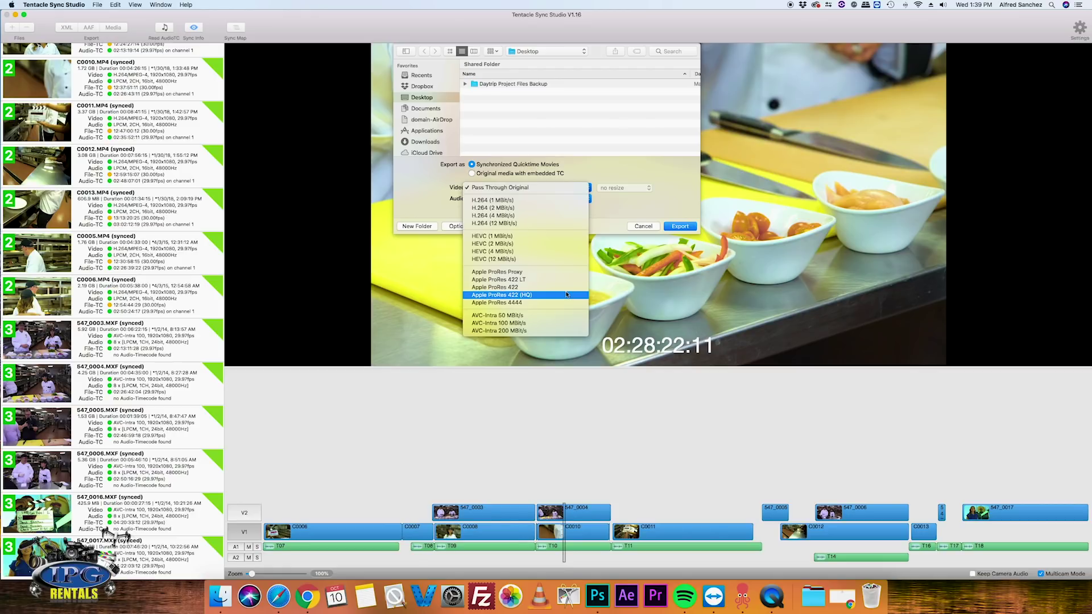
{"action": "left_click", "coordinate": [630, 206]}
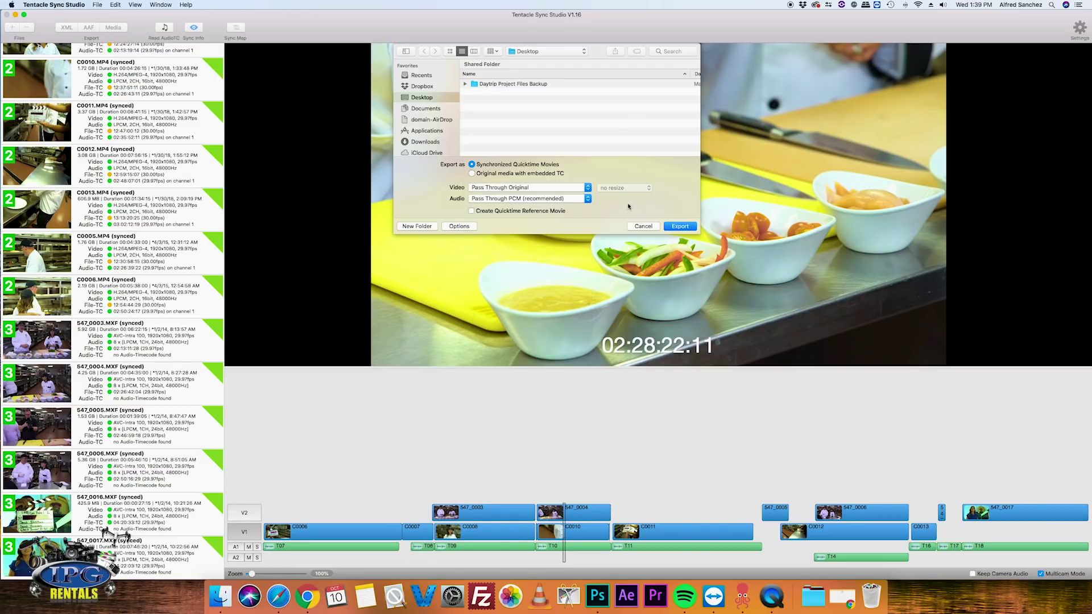
{"action": "left_click", "coordinate": [589, 198]}
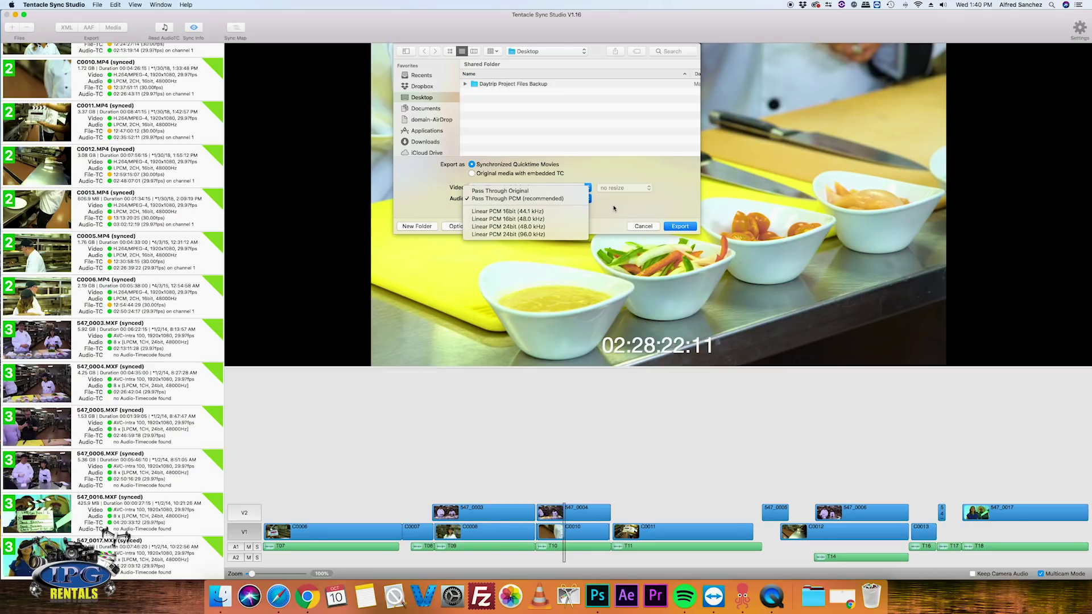
{"action": "left_click", "coordinate": [614, 208]}
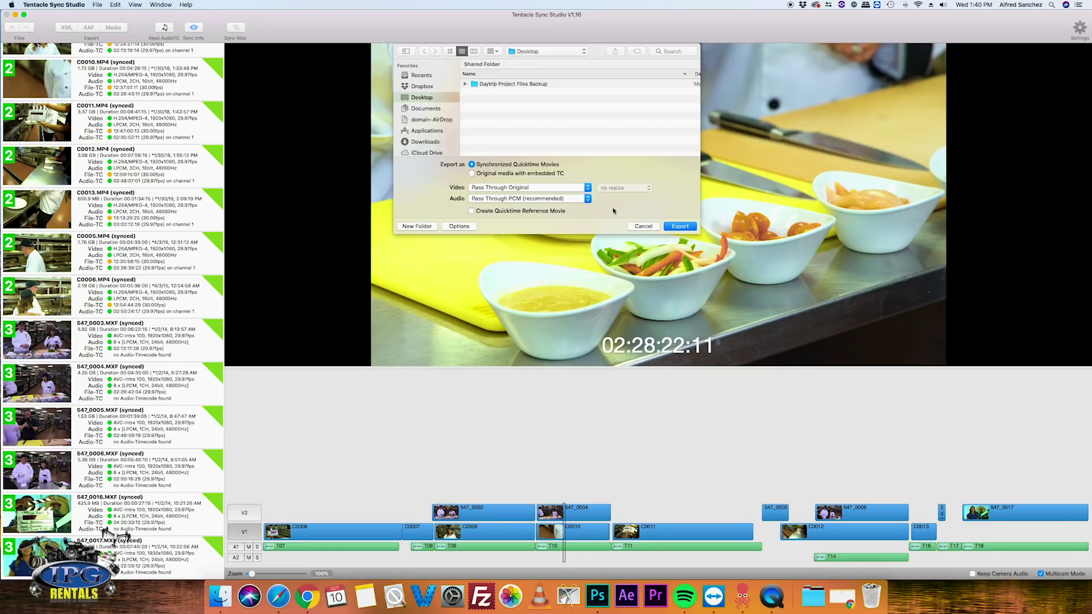
{"action": "left_click", "coordinate": [643, 227]}
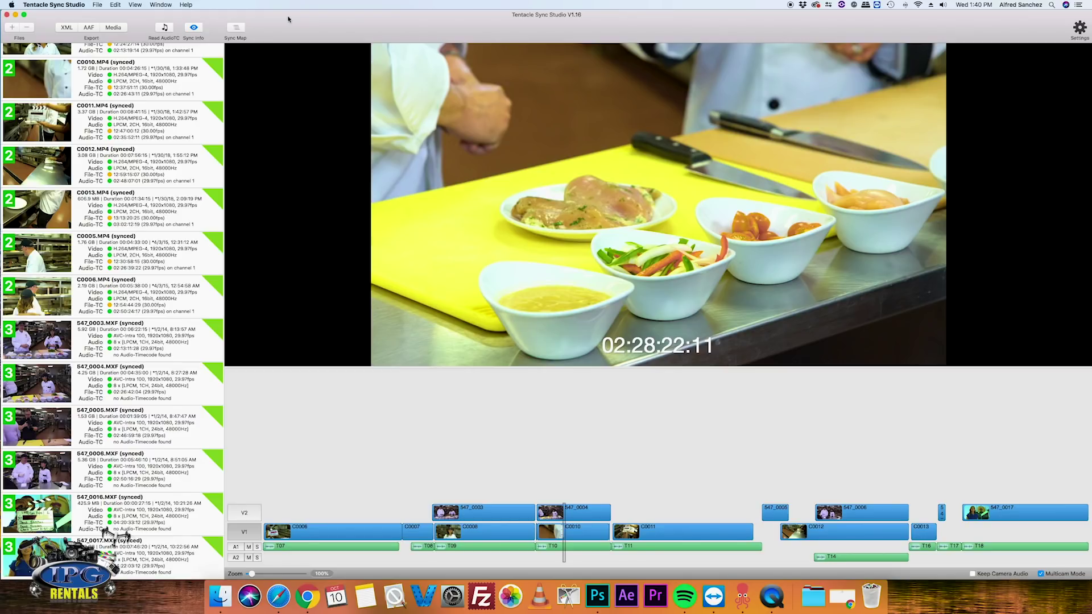
Step: Drag the playhead back to 02:16:17:14 and select all clips in the list with Cmd+A
{"action": "left_click_drag", "start_coordinate": [561, 517], "coordinate": [482, 519]}
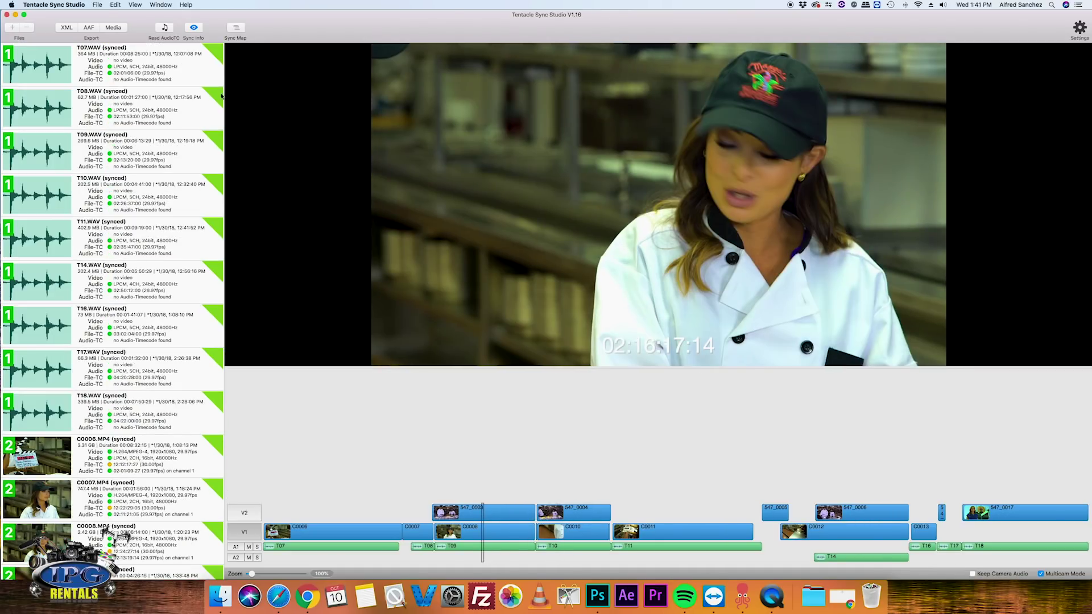
{"action": "scroll", "coordinate": [160, 562], "scroll_direction": "down", "scroll_amount": 15}
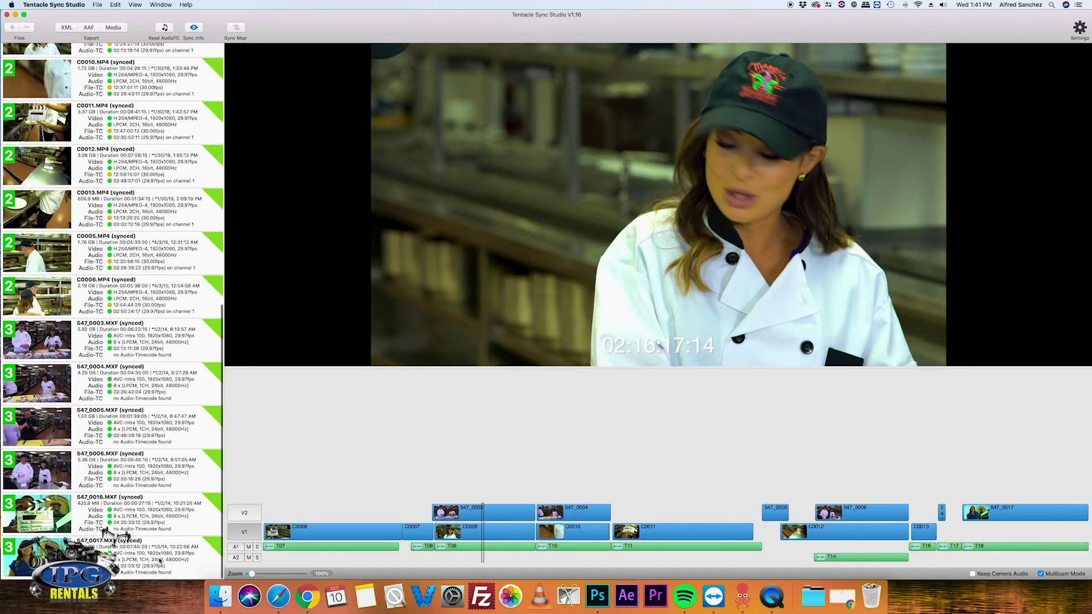
{"action": "key", "text": "super+a"}
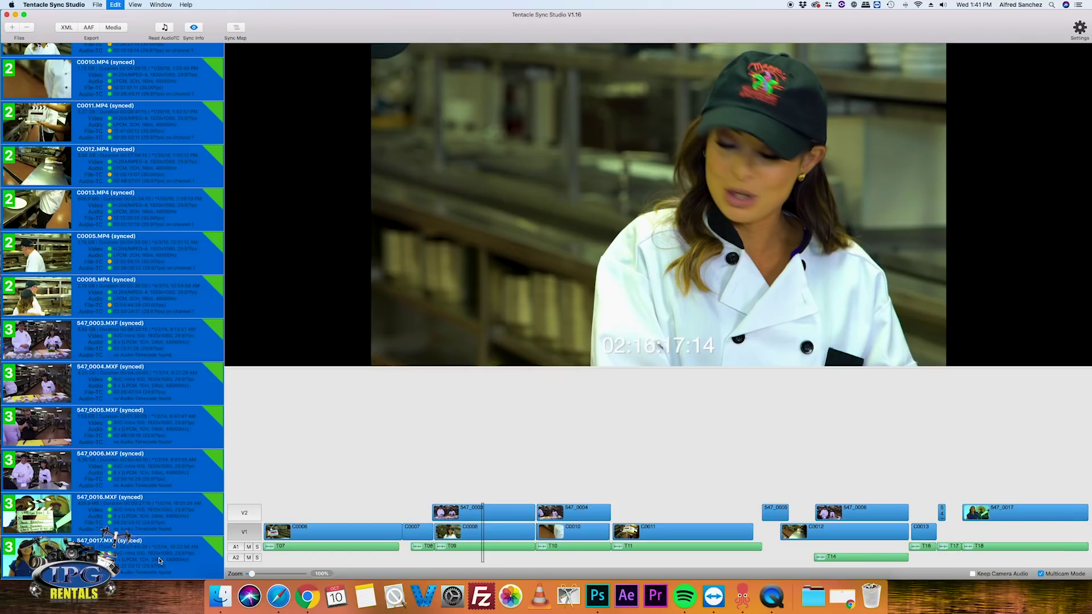